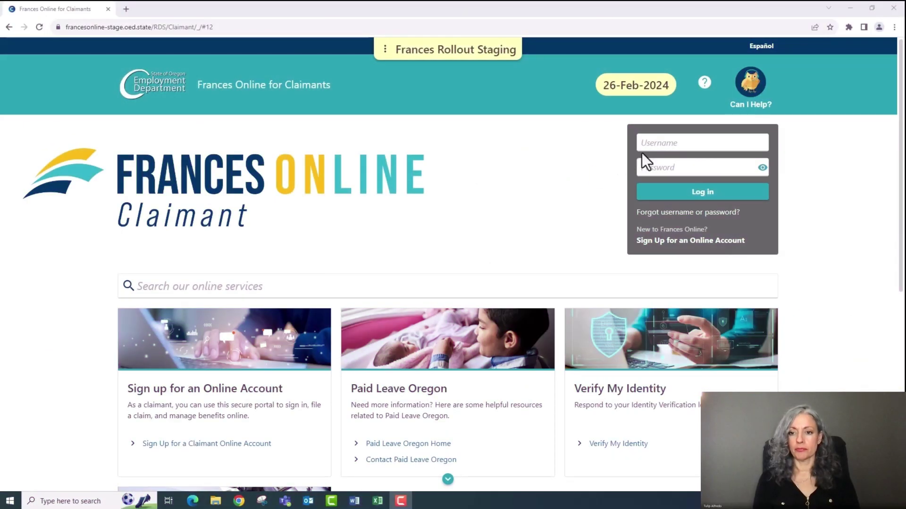
# Log in to the claimant account with the registered email and password
pyautogui.click(648, 144)
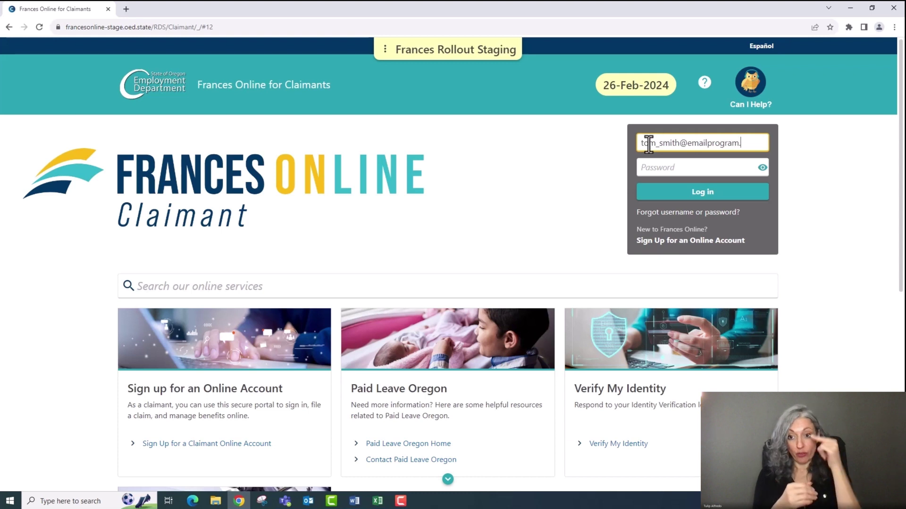
pyautogui.press('Tab')
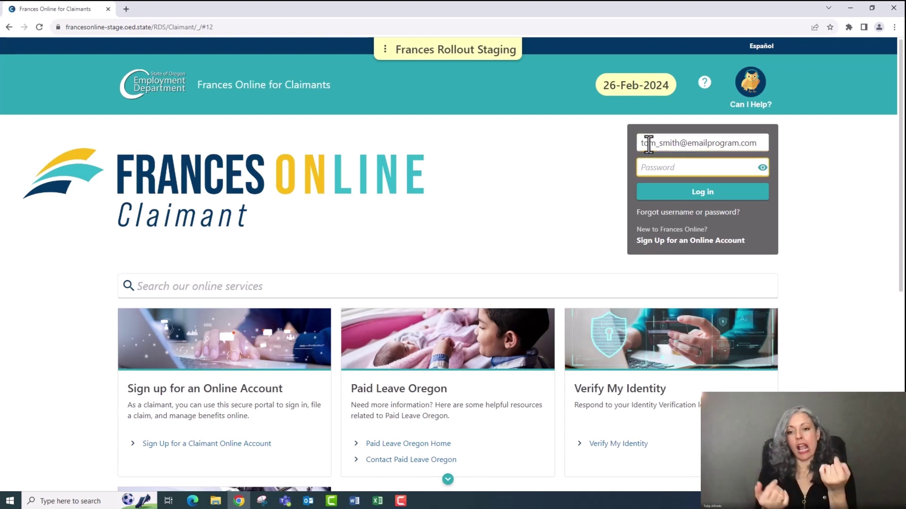
pyautogui.write('••')
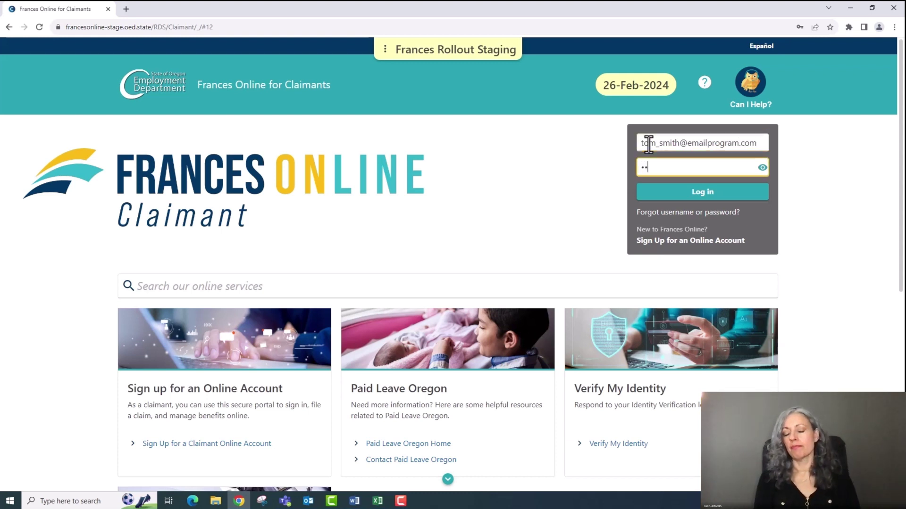
pyautogui.write('••••••••')
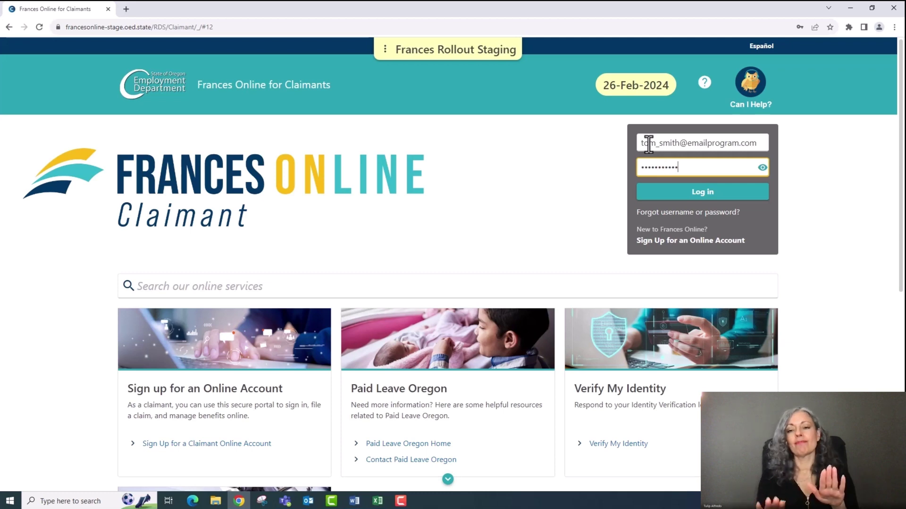
pyautogui.write('•')
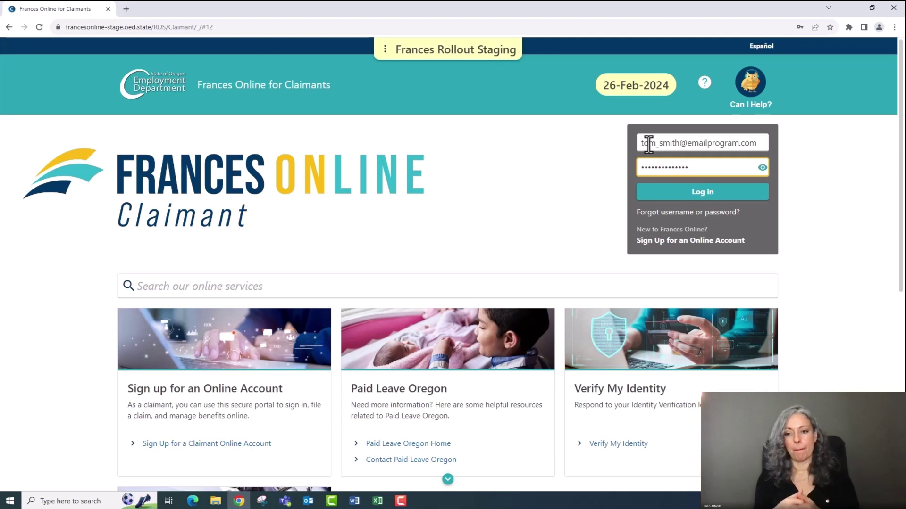
pyautogui.click(660, 193)
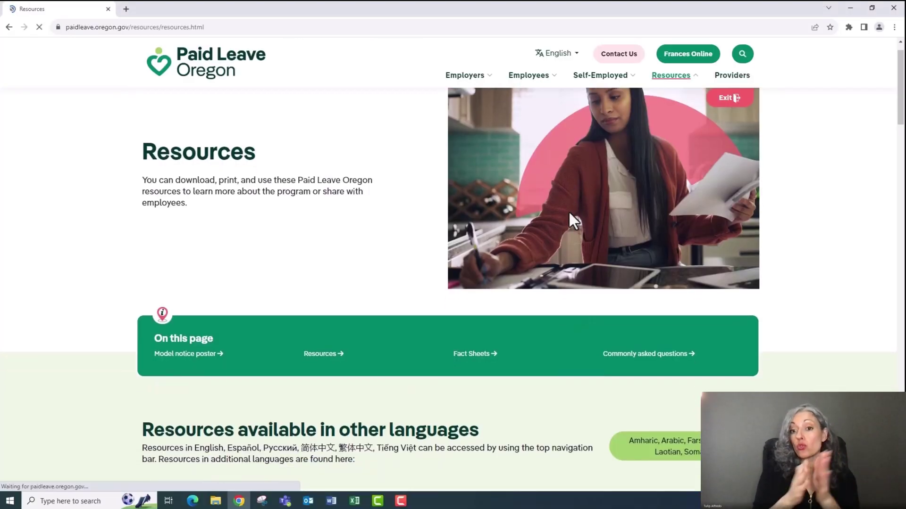
# Scroll the Resources page down to Fact Sheets and Guidebooks, then enter frances.oregon.gov in the address bar
pyautogui.scroll(-3, 569, 212)
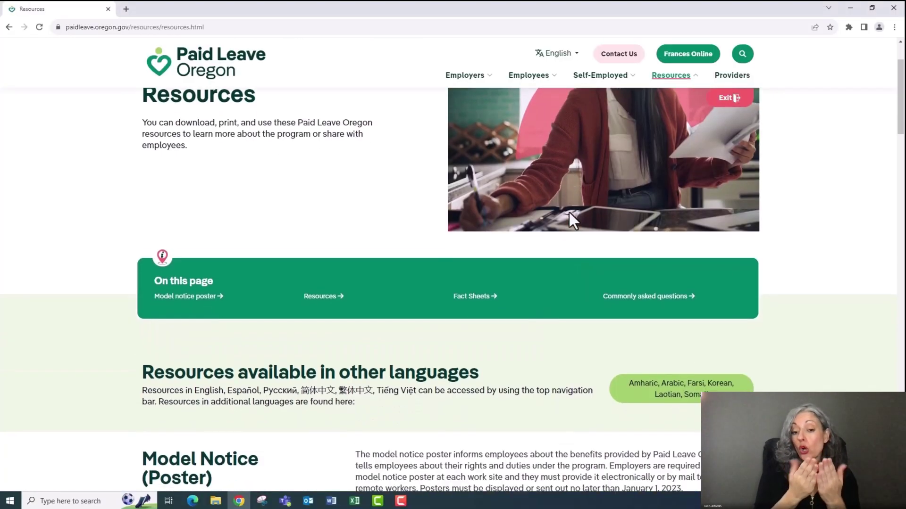
pyautogui.scroll(-7, 570, 213)
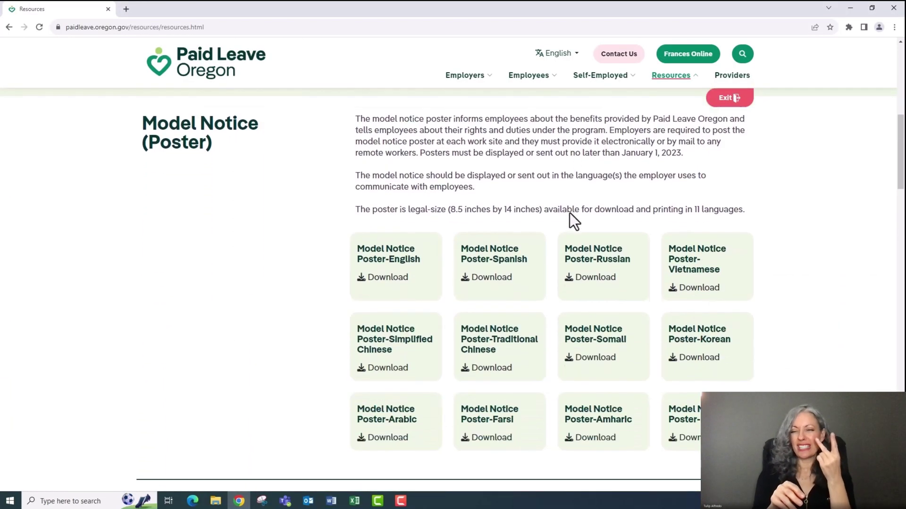
pyautogui.scroll(-5, 569, 212)
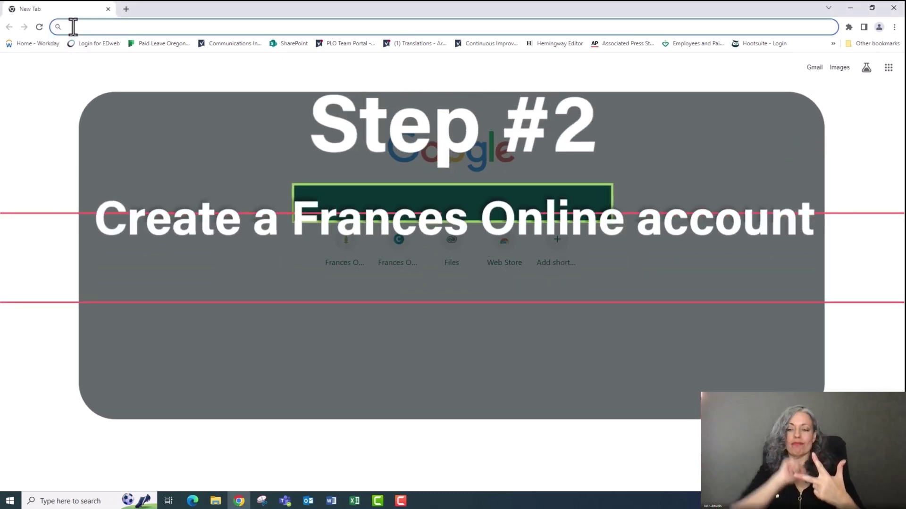
pyautogui.write('ces')
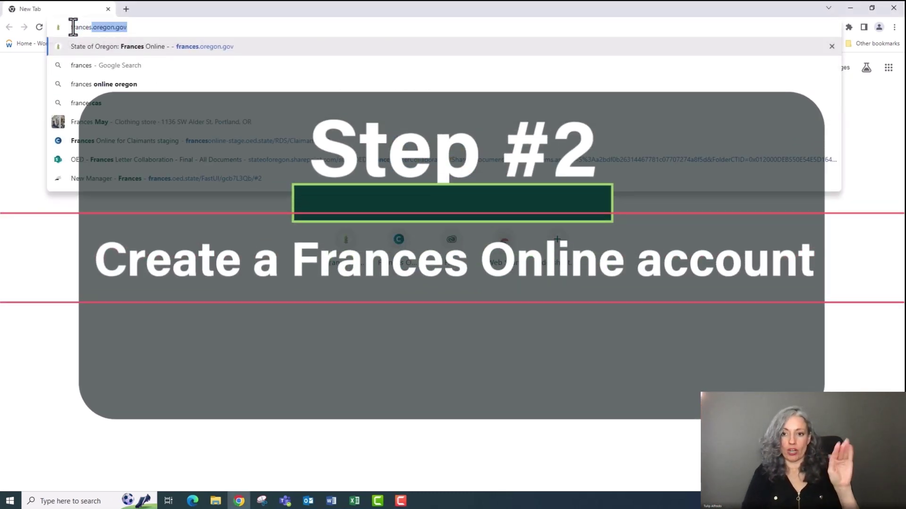
pyautogui.write('.oregon.')
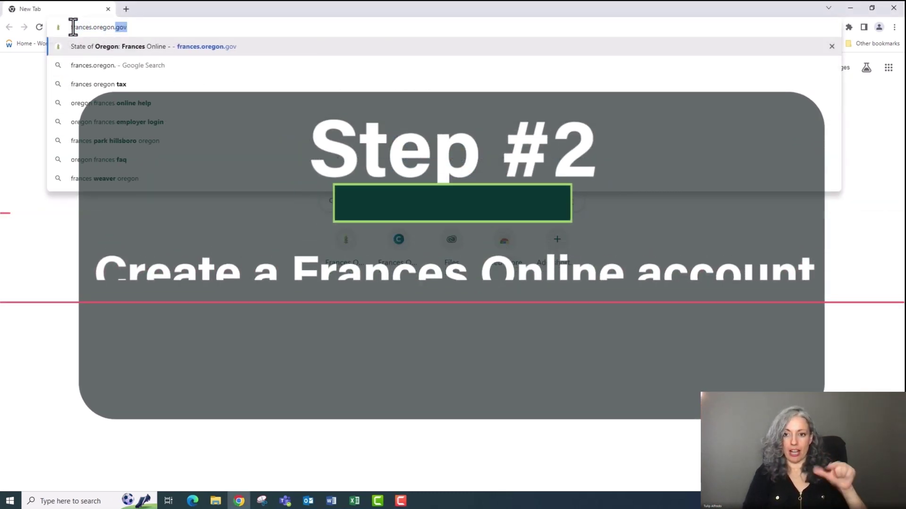
pyautogui.write('gov')
# Load frances.oregon.gov to reach the Frances Online claimant home page
pyautogui.press('Return')
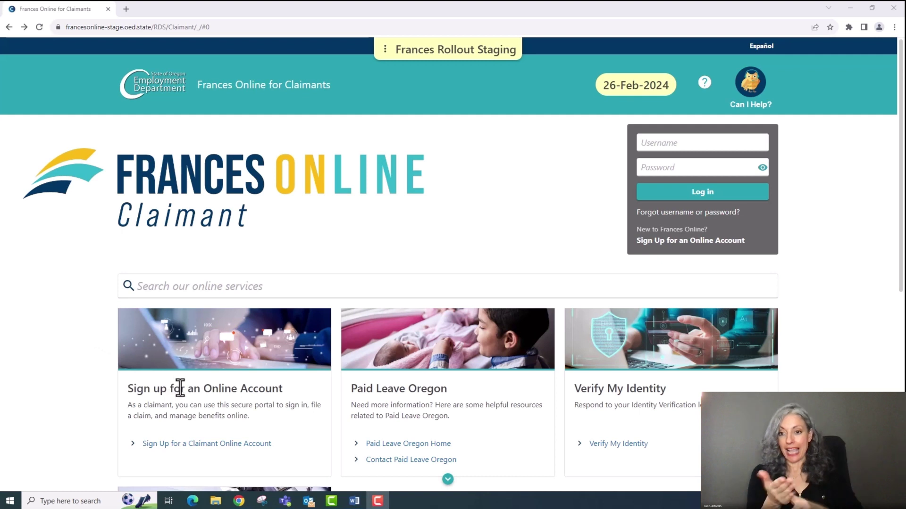
pyautogui.click(207, 444)
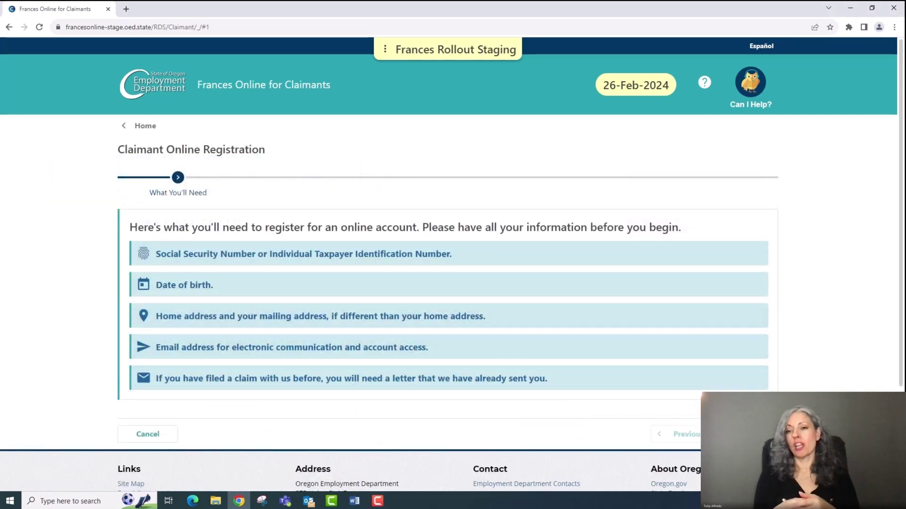
pyautogui.click(740, 434)
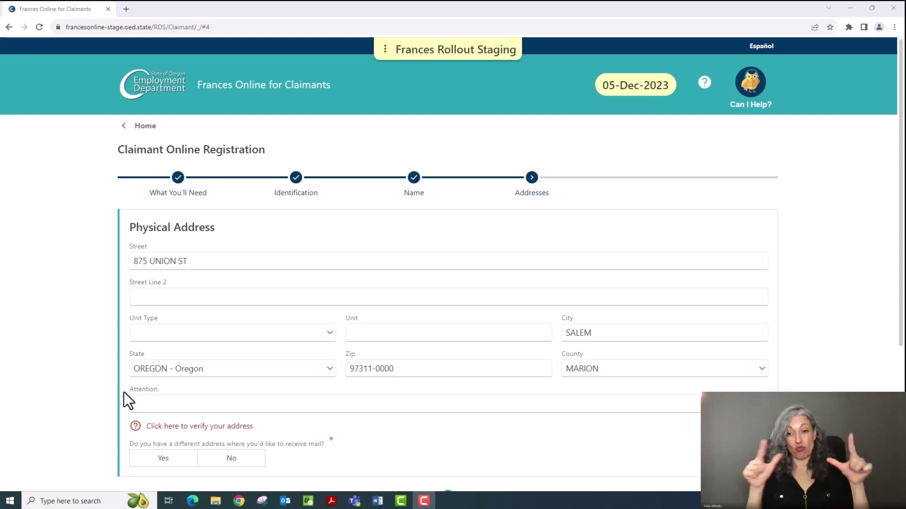
pyautogui.click(175, 427)
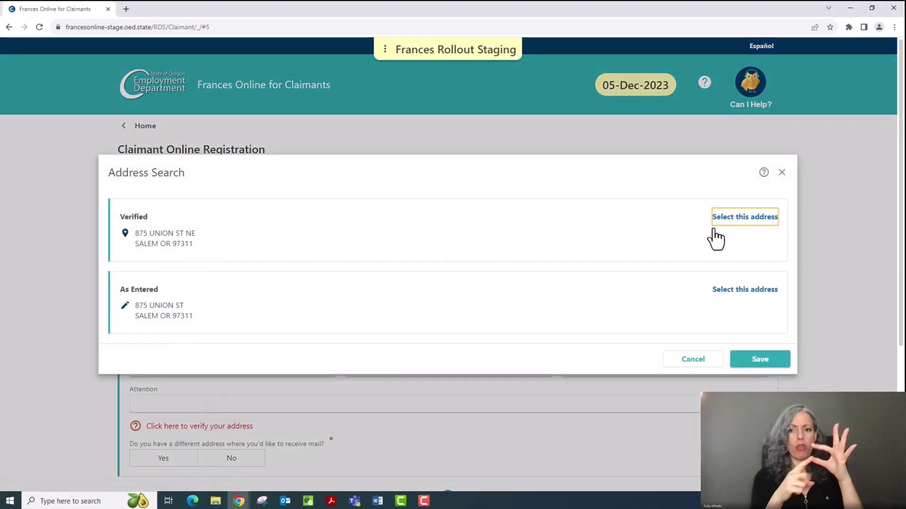
pyautogui.click(733, 219)
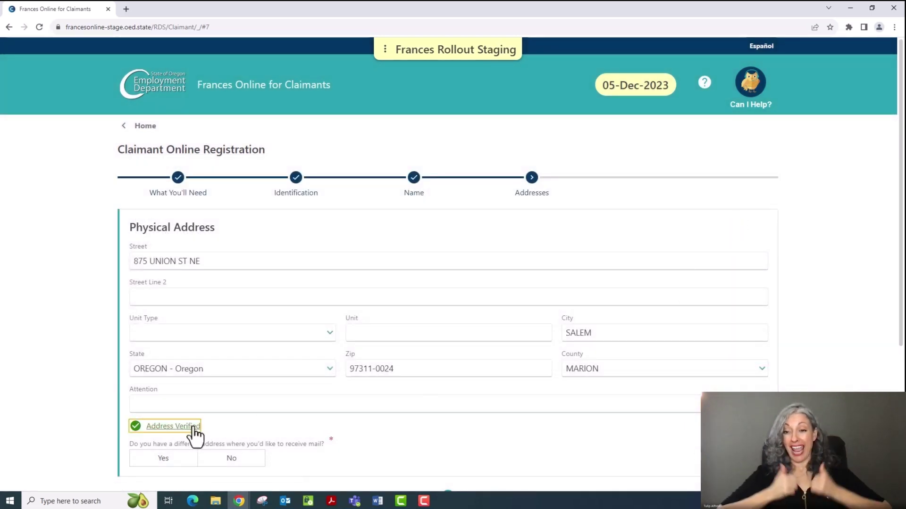
pyautogui.click(243, 459)
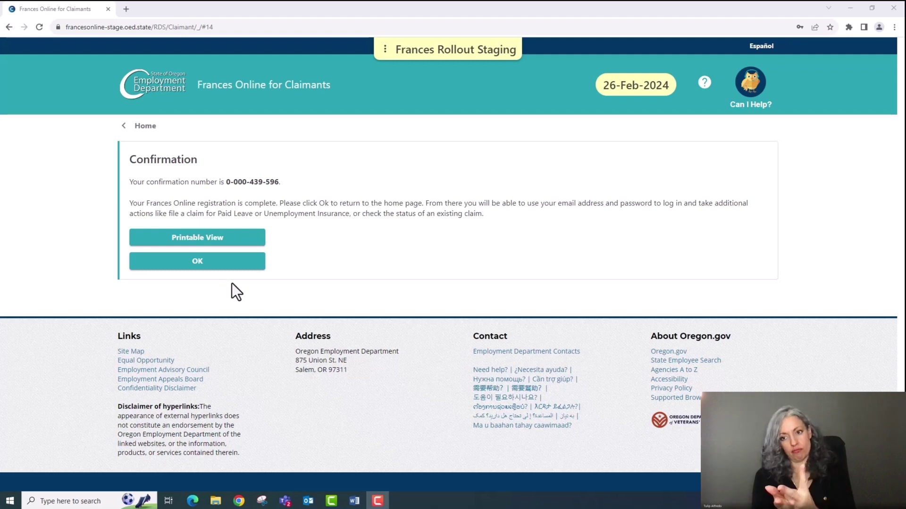
# Return to the home page and log in with the new account's email and password
pyautogui.click(218, 263)
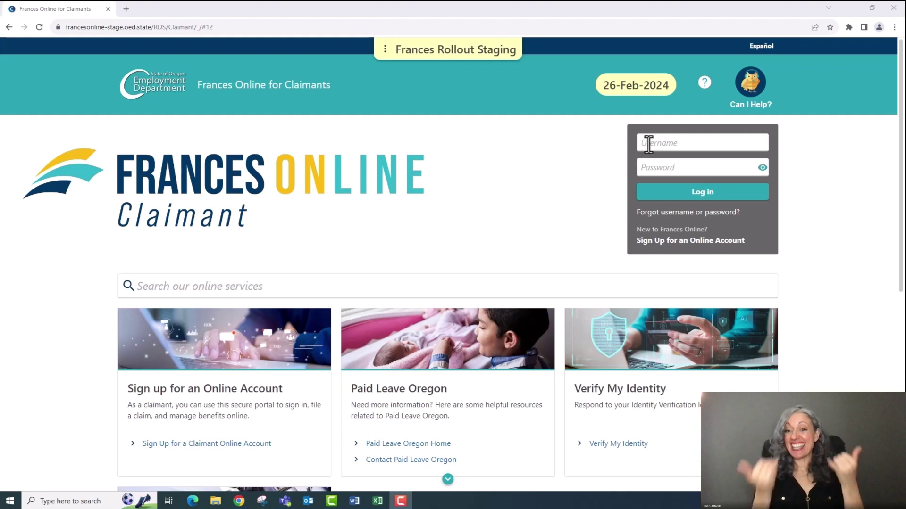
pyautogui.click(649, 145)
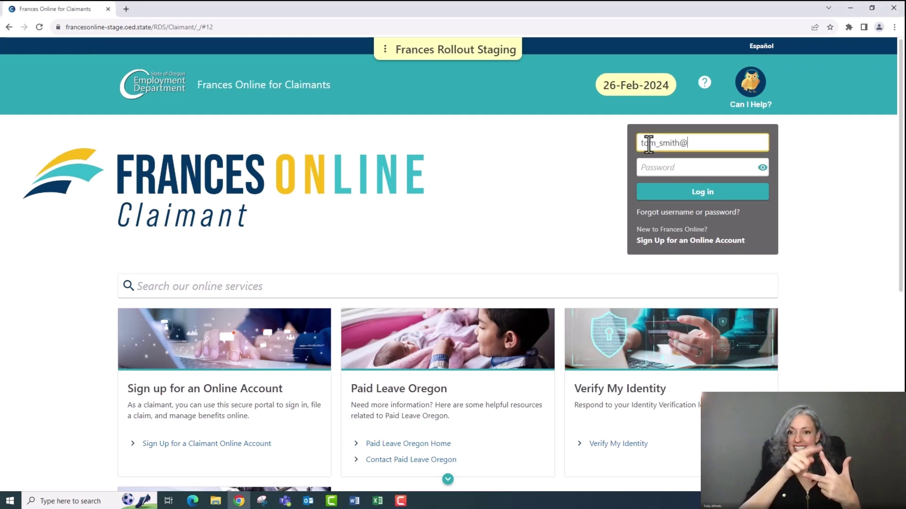
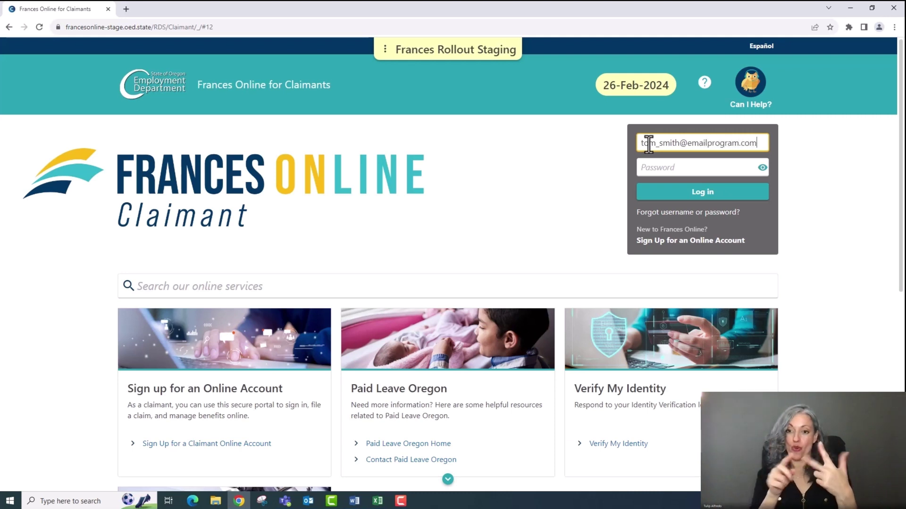
pyautogui.press('Tab')
pyautogui.write('•')
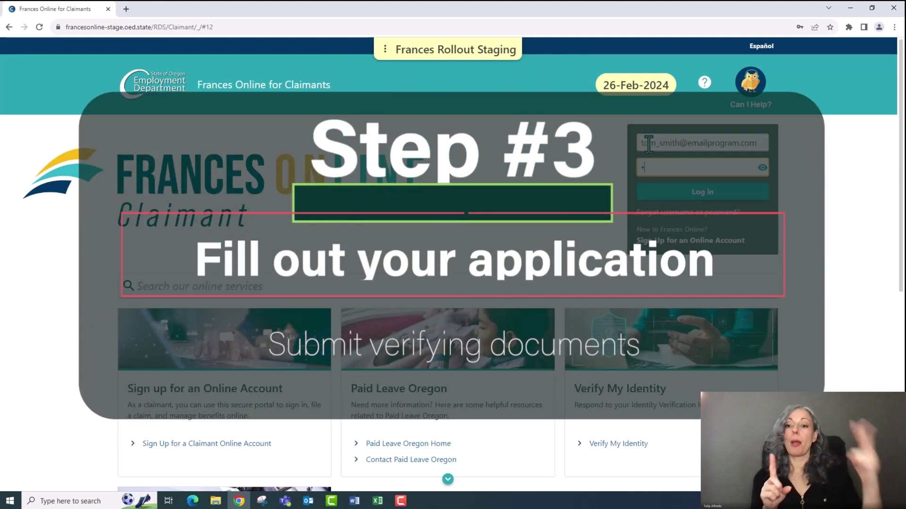
pyautogui.write('••••')
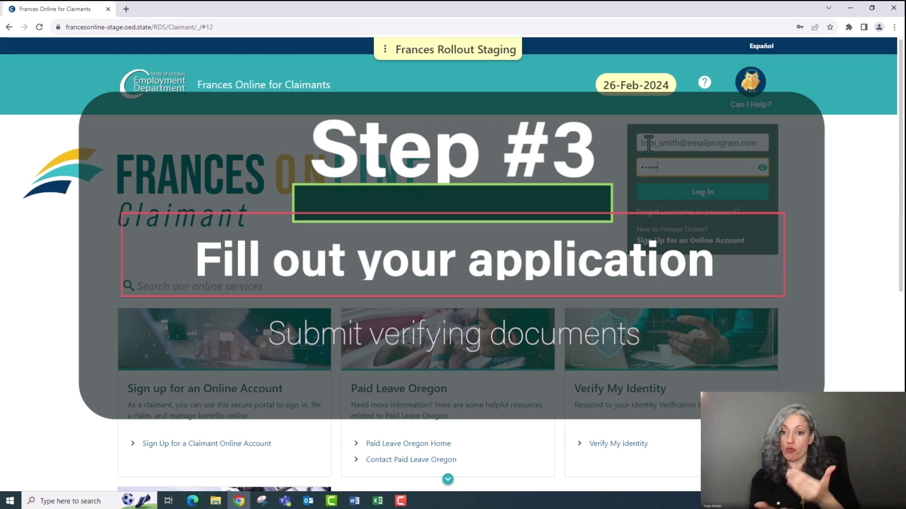
pyautogui.write('••••••')
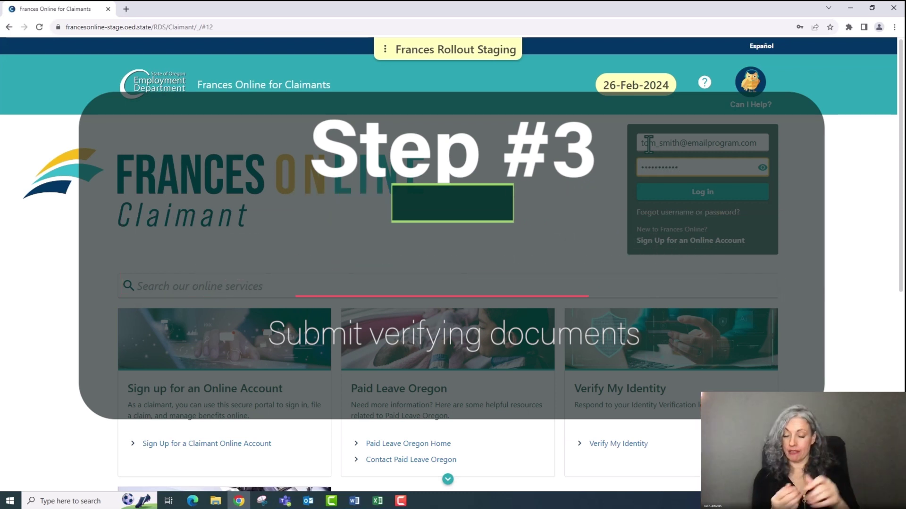
pyautogui.write('••')
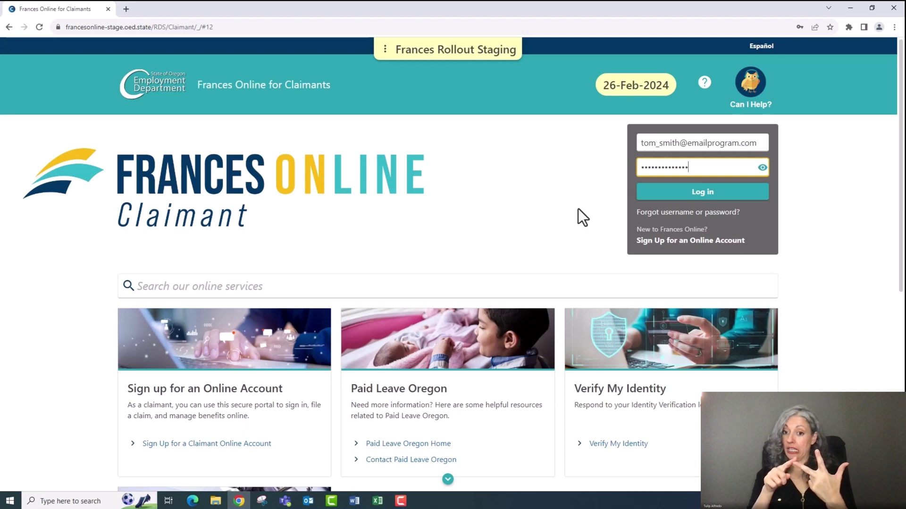
pyautogui.click(667, 194)
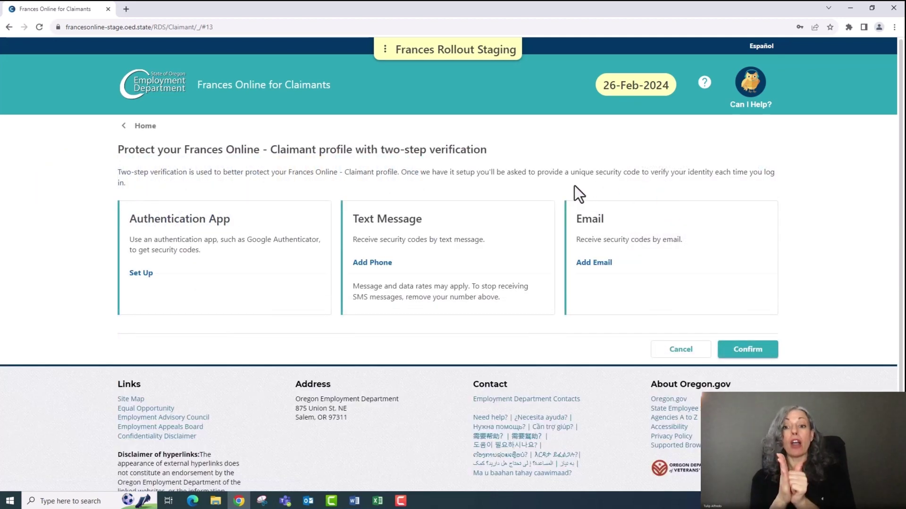
# Choose email for two-step verification security codes and submit the account details
pyautogui.click(588, 266)
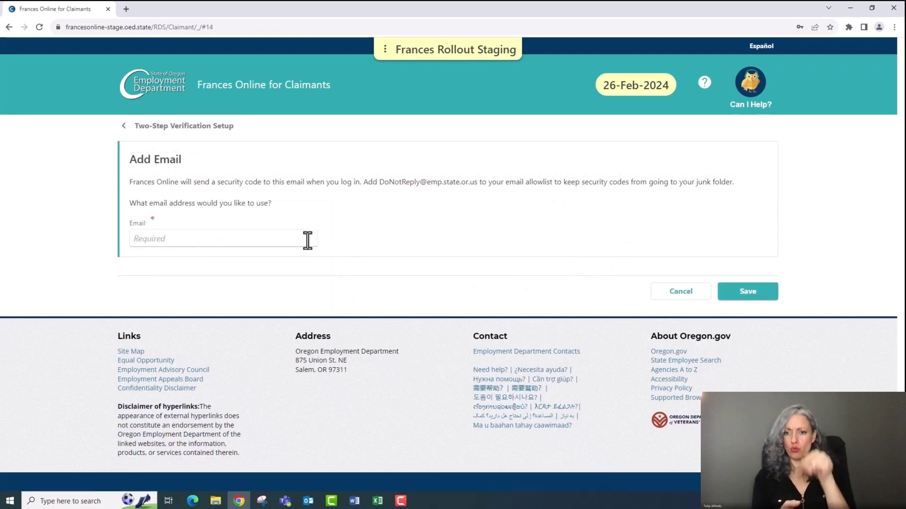
pyautogui.click(307, 241)
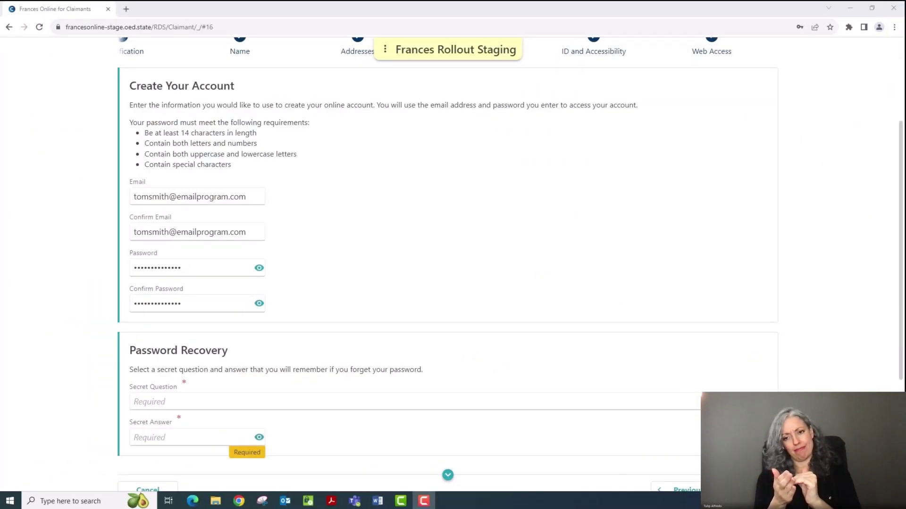
pyautogui.click(669, 322)
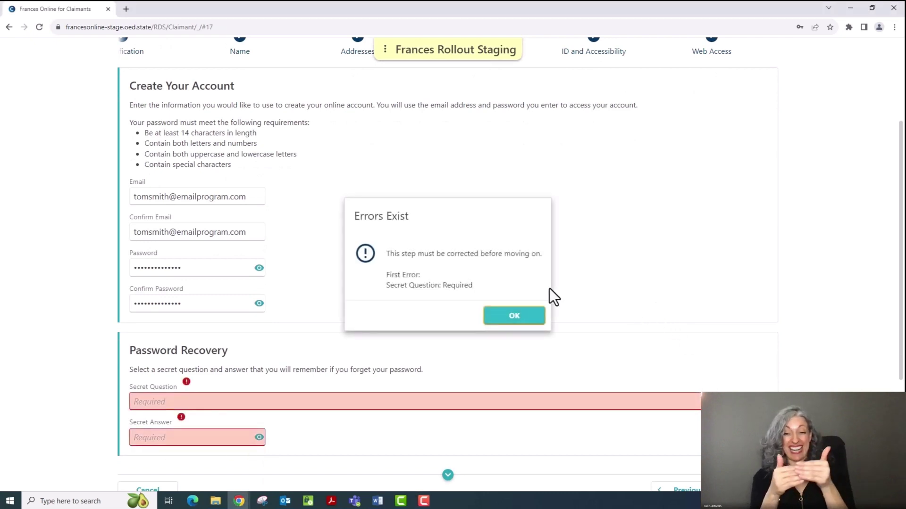
# Dismiss the Errors Exist message and open the secret question list
pyautogui.click(530, 322)
pyautogui.click(466, 407)
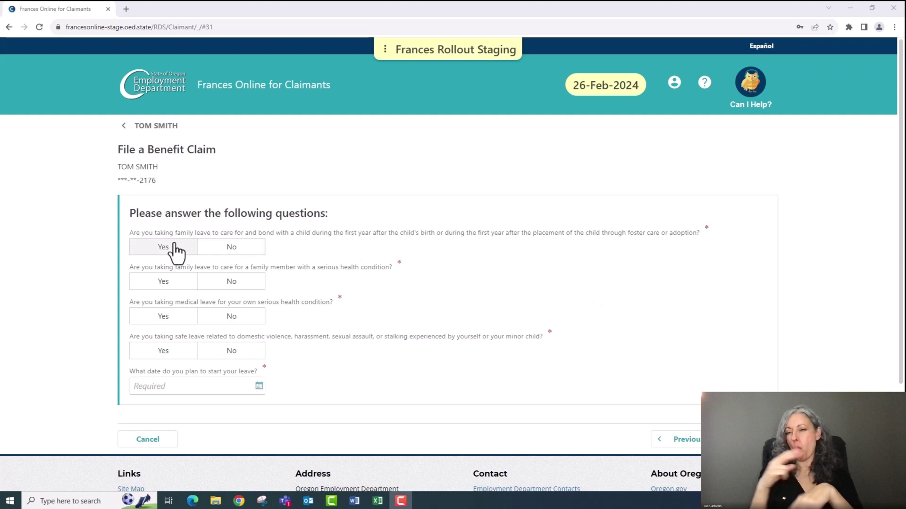
# Answer Yes to bonding leave, No to family care, medical and safe leave, and enter start date 03-01
pyautogui.click(158, 250)
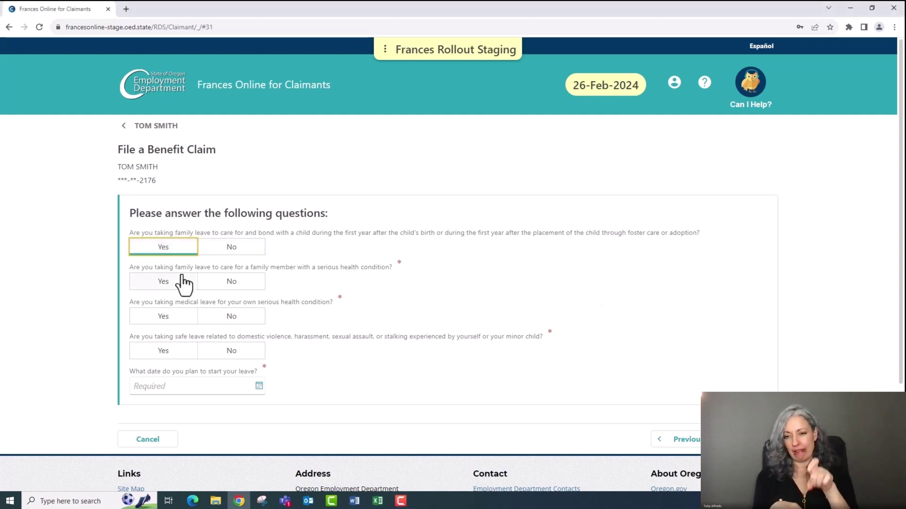
pyautogui.click(228, 286)
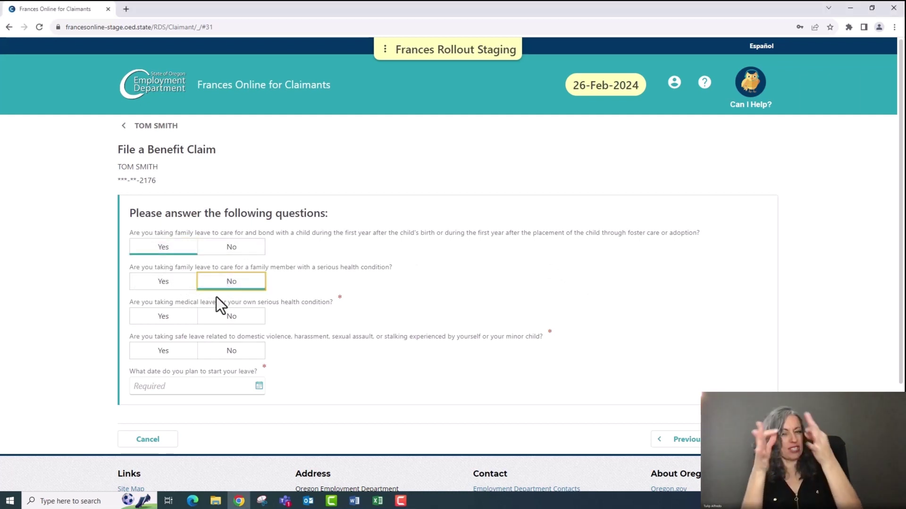
pyautogui.click(214, 324)
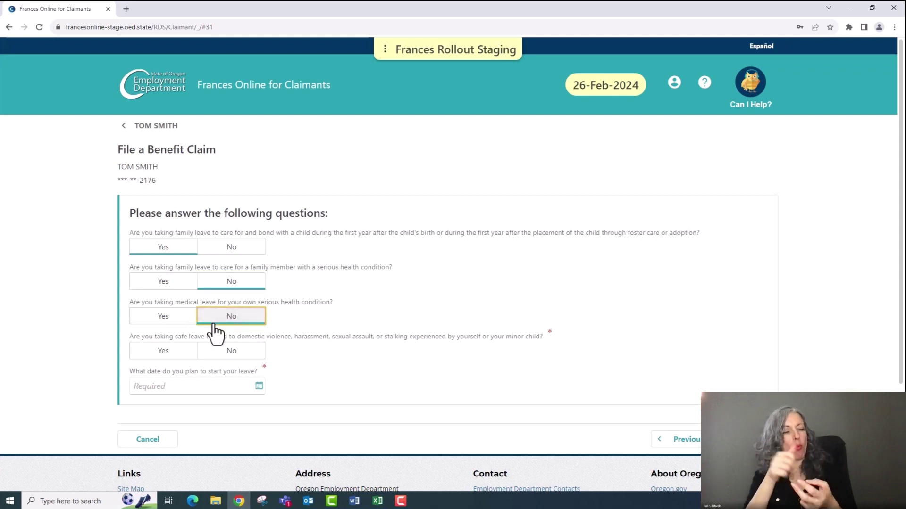
pyautogui.click(216, 353)
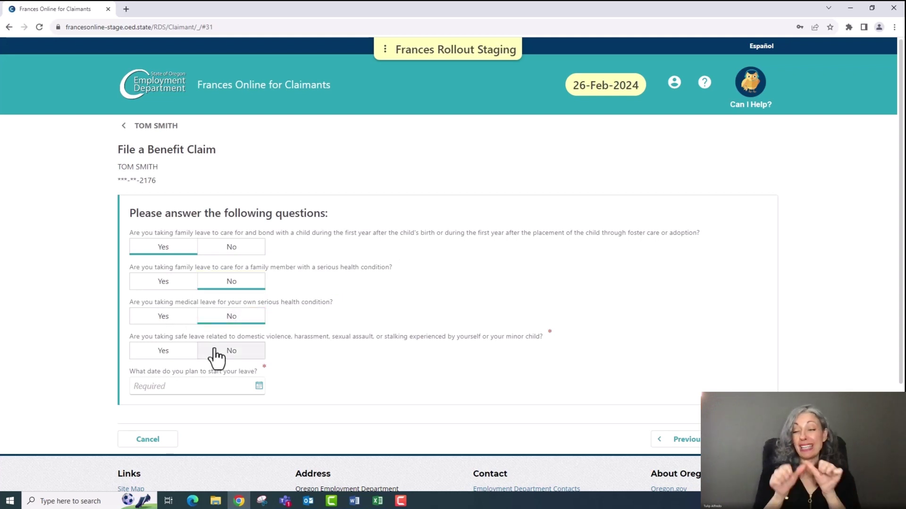
pyautogui.click(216, 385)
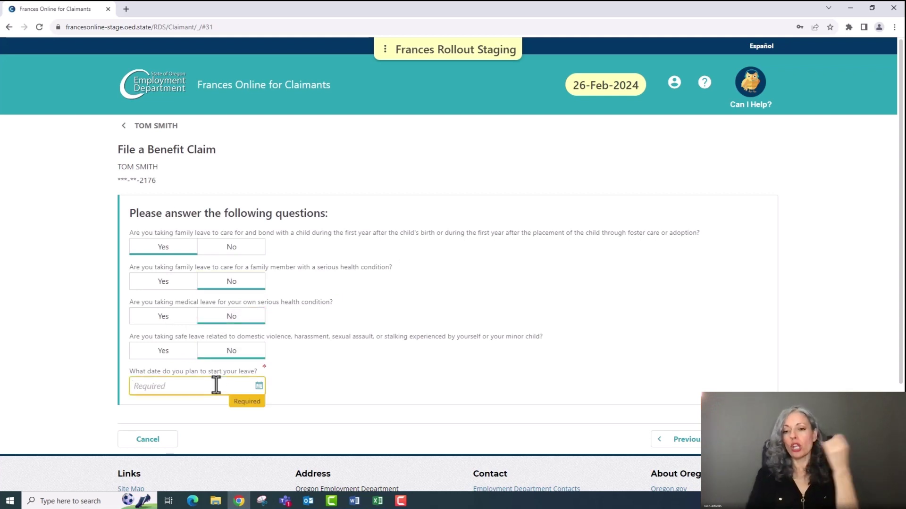
pyautogui.write('03-0')
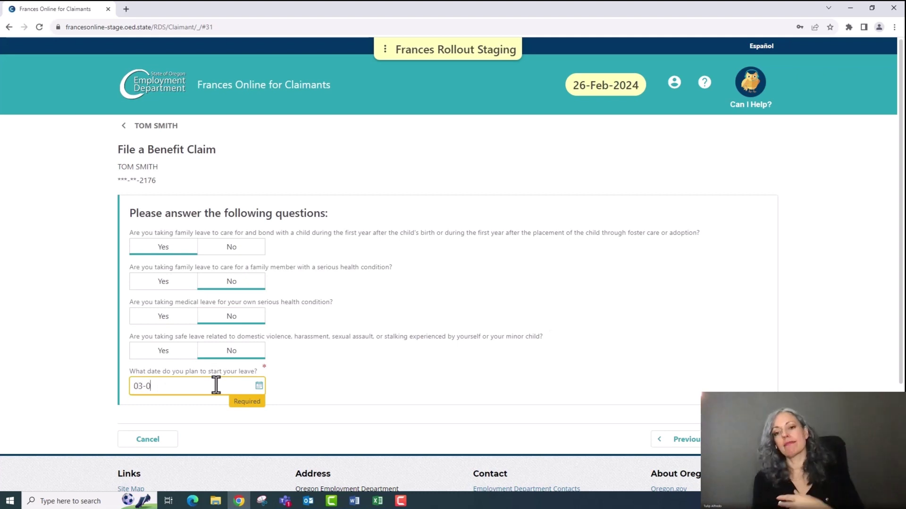
pyautogui.write('1')
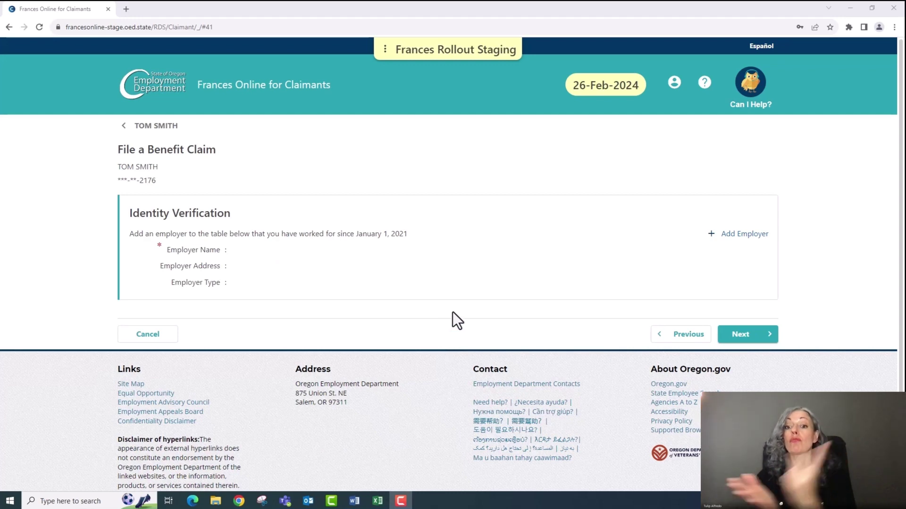
# Add EMPLOYMENT DEPARTMENT as the employer by searching 'OREGON EMPLOYMENT DEPARTMENT', then continue
pyautogui.click(736, 235)
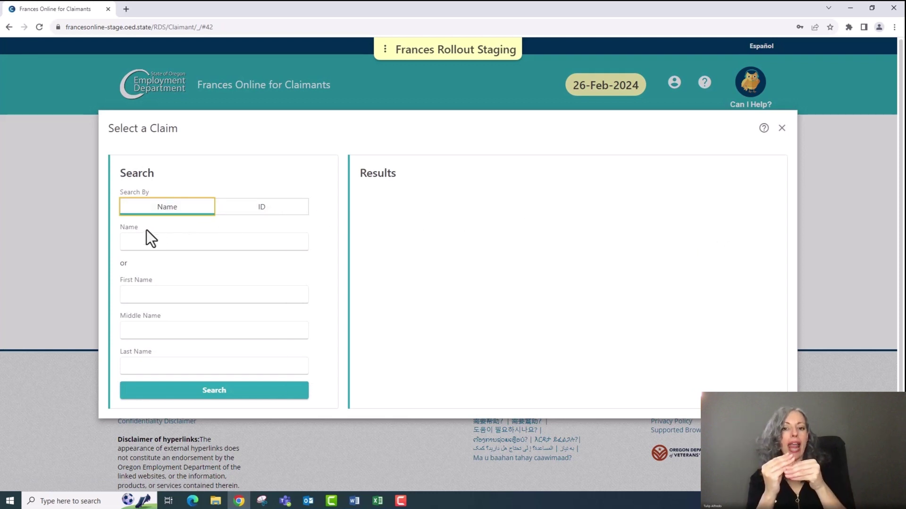
pyautogui.click(136, 238)
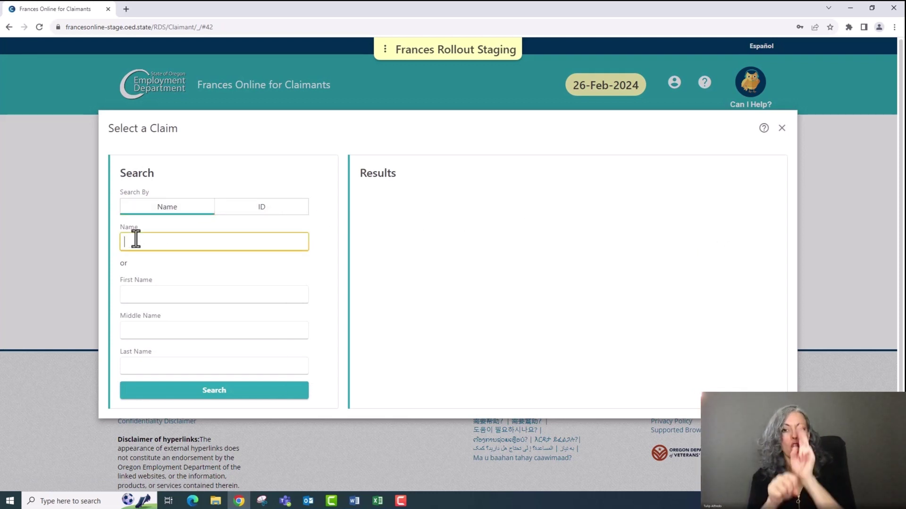
pyautogui.write('OREGON EMPL')
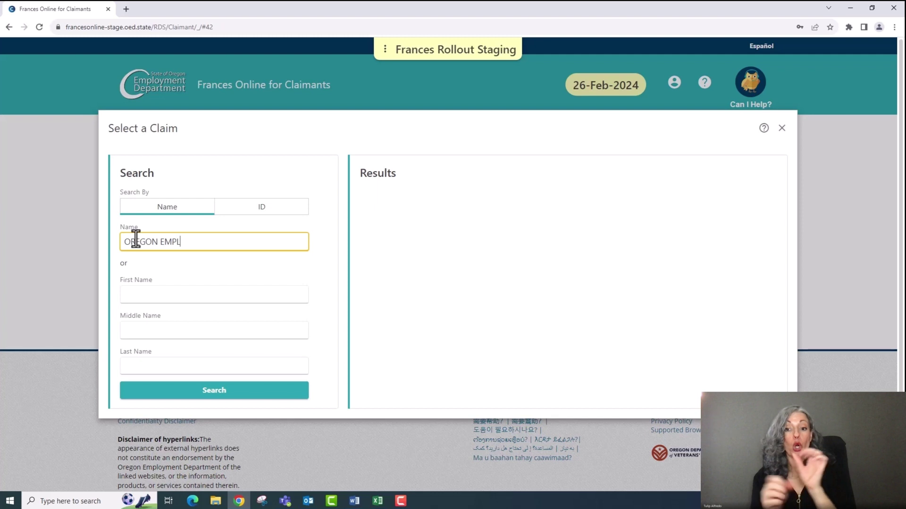
pyautogui.write('OYMENT DEPARTMENT')
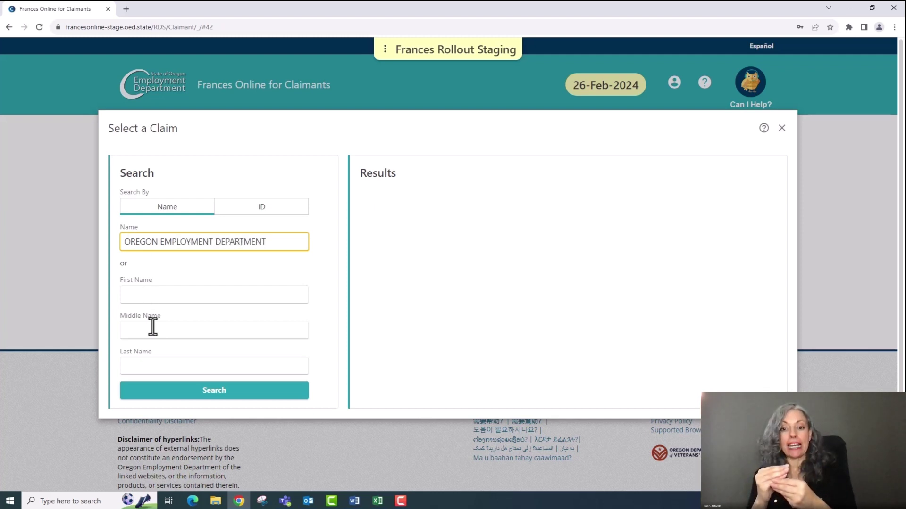
pyautogui.click(215, 391)
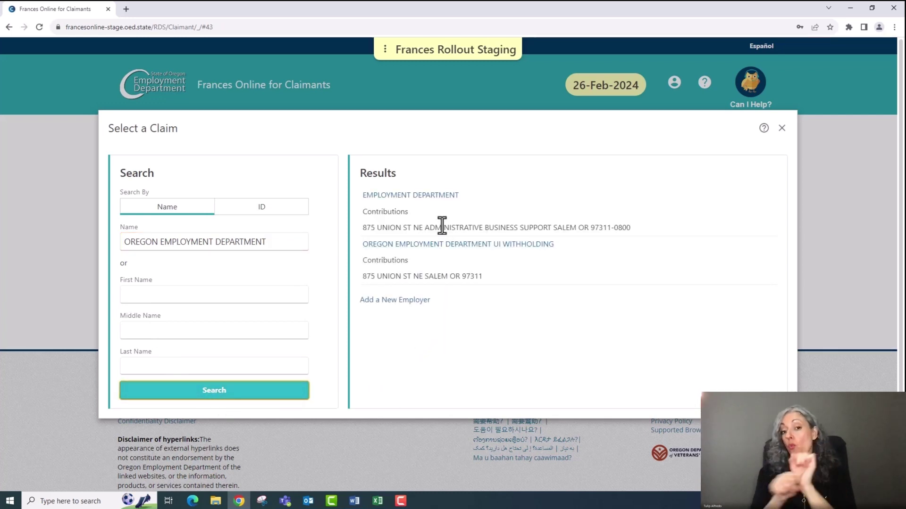
pyautogui.click(440, 201)
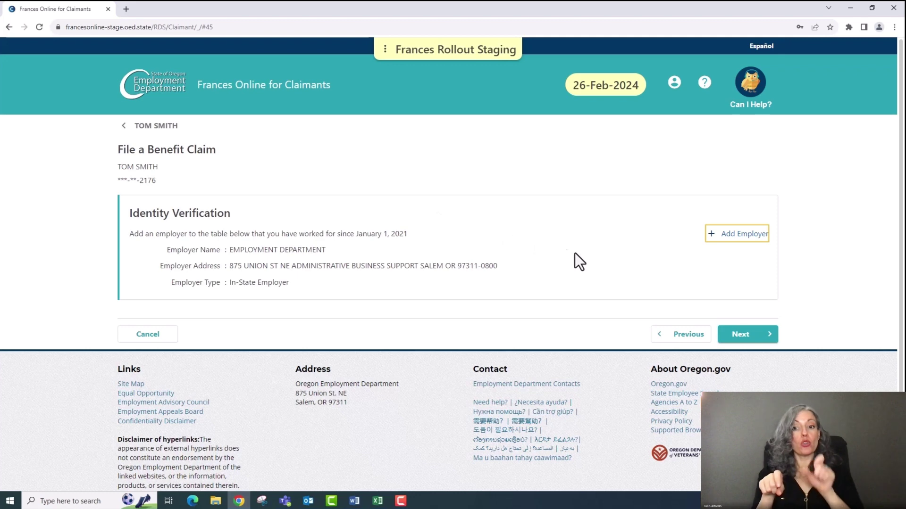
pyautogui.click(748, 335)
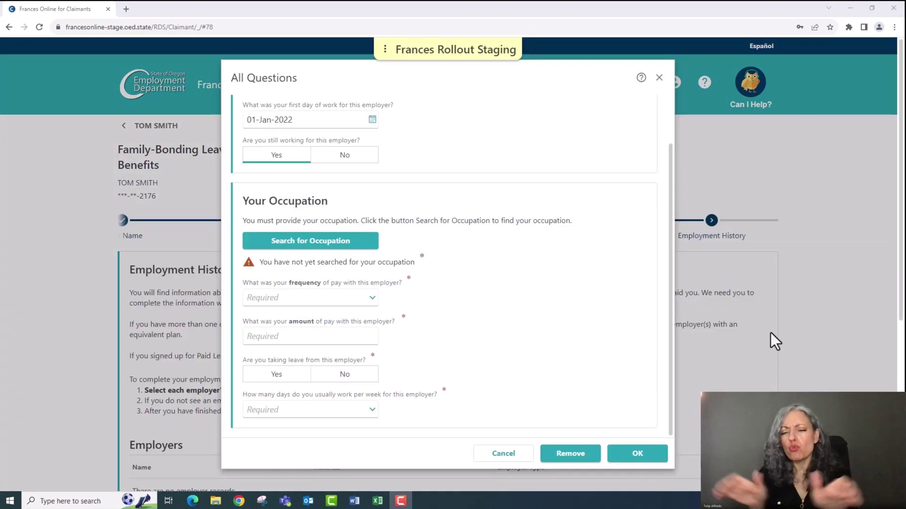
# Search occupation codes for 'cook' and confirm 35-2011 Cooks, Fast Food
pyautogui.click(330, 243)
pyautogui.click(330, 243)
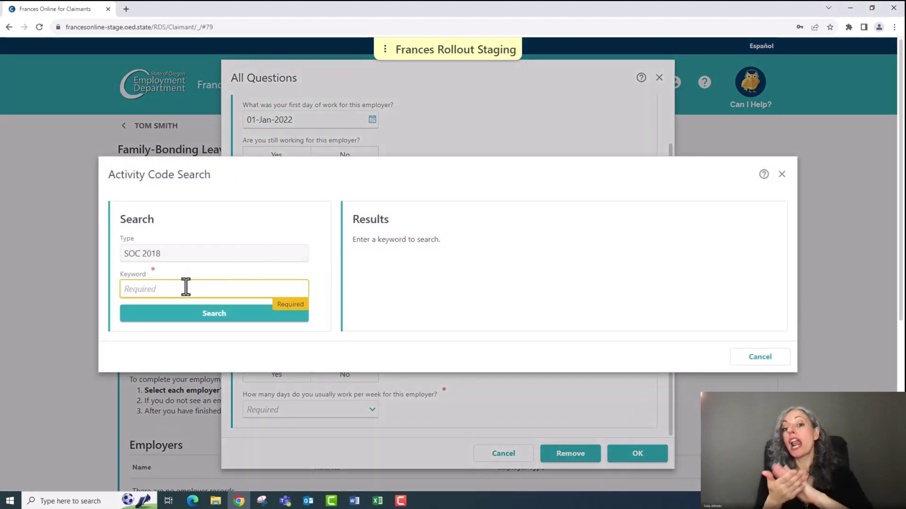
pyautogui.write('c')
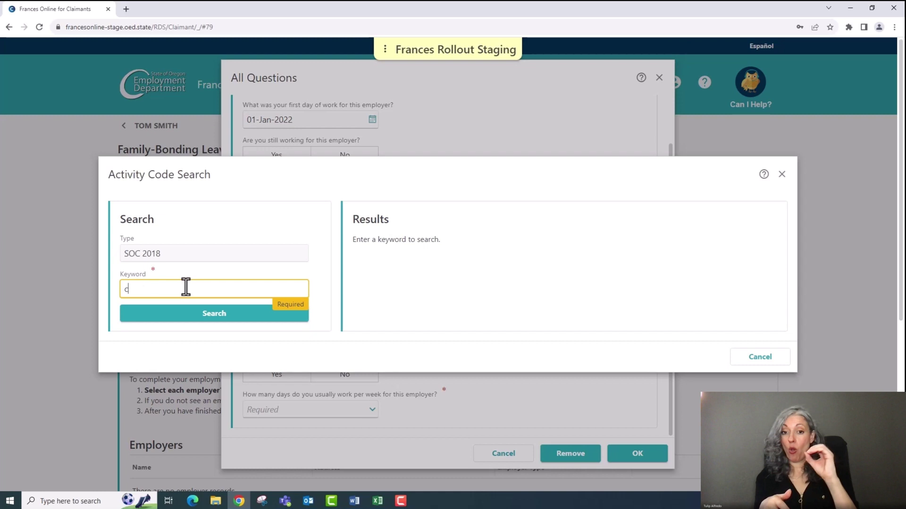
pyautogui.write('ook')
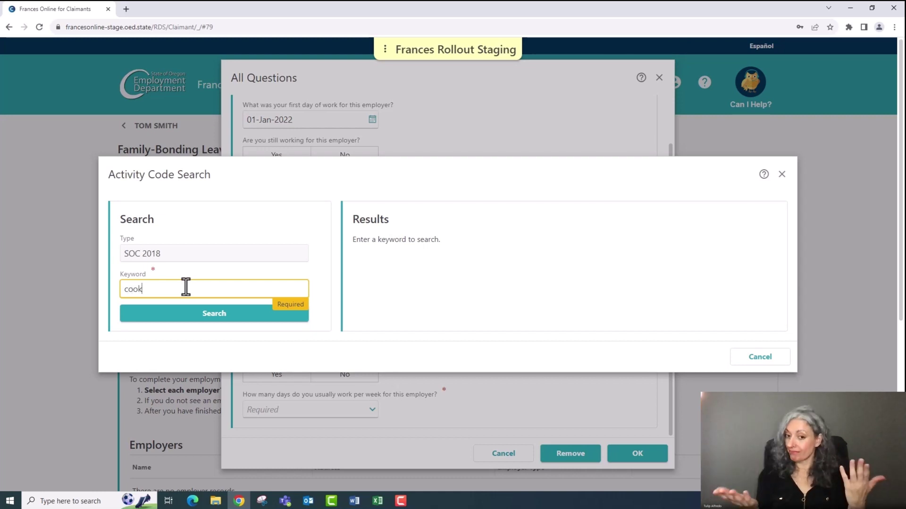
pyautogui.click(197, 314)
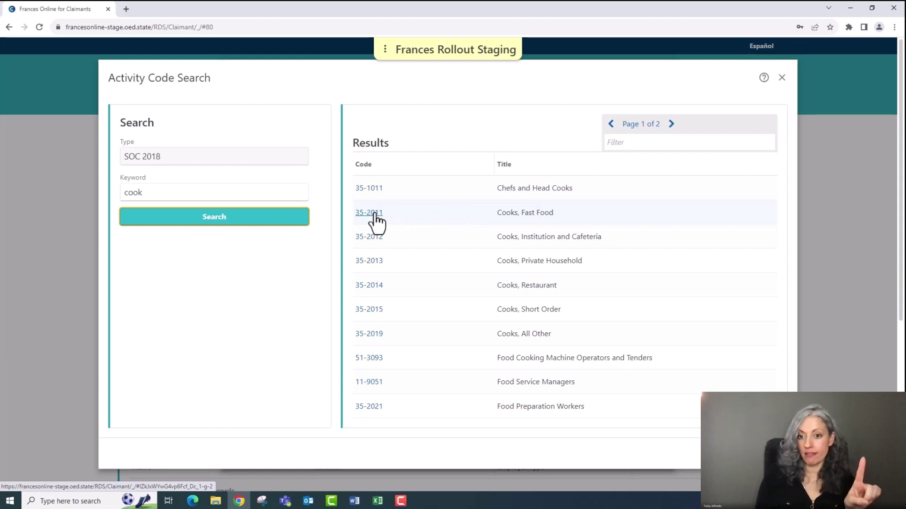
pyautogui.click(375, 214)
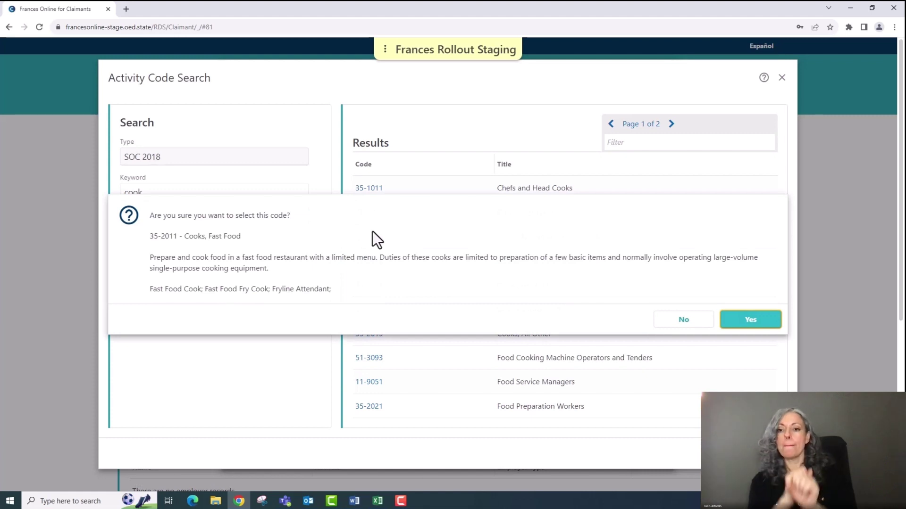
pyautogui.click(749, 320)
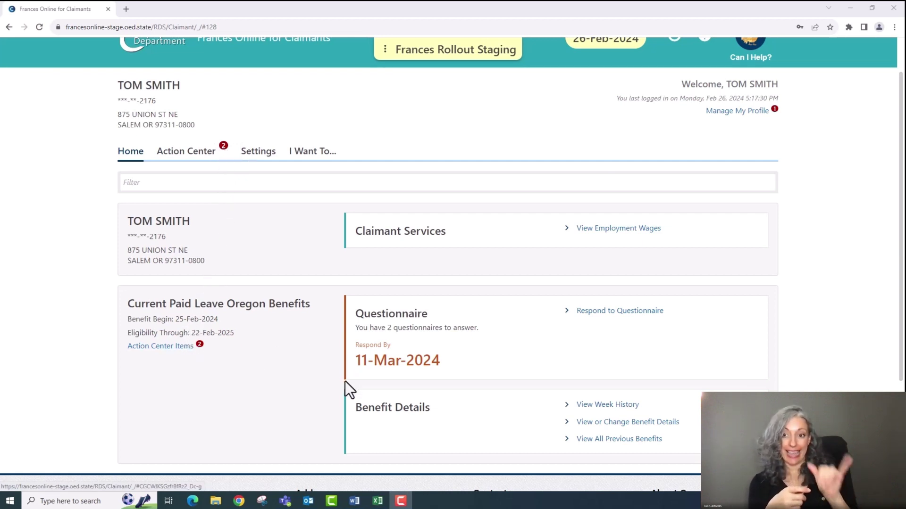
# Check the claim's two pending questionnaires in the Action Center
pyautogui.click(202, 160)
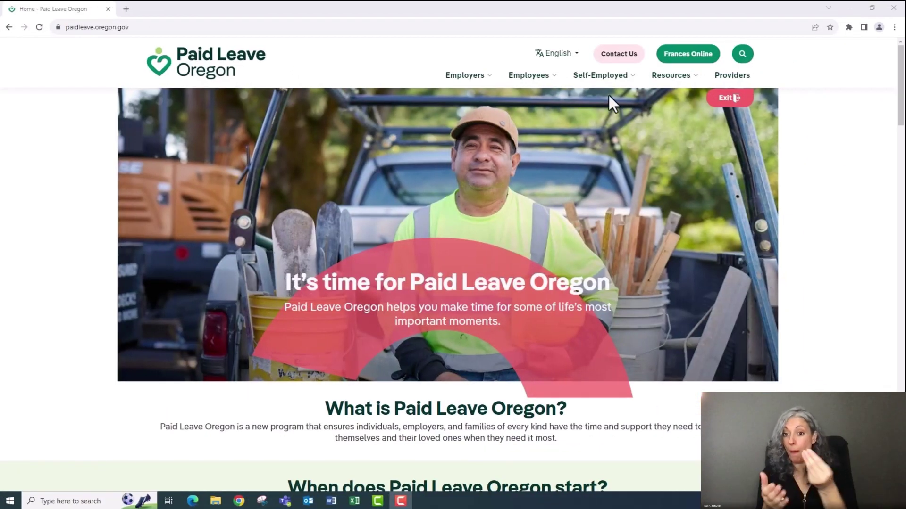
# Go to the All Resources page and scroll through the downloadable program materials
pyautogui.click(673, 84)
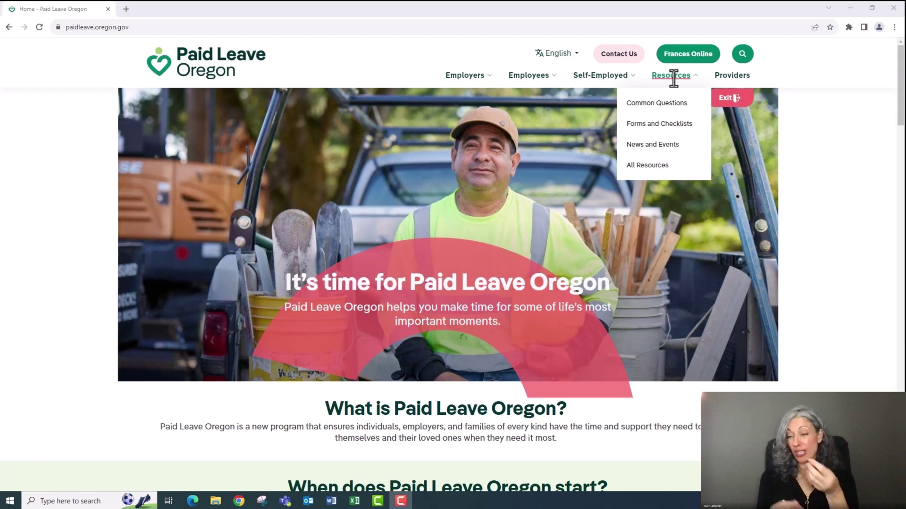
pyautogui.click(664, 106)
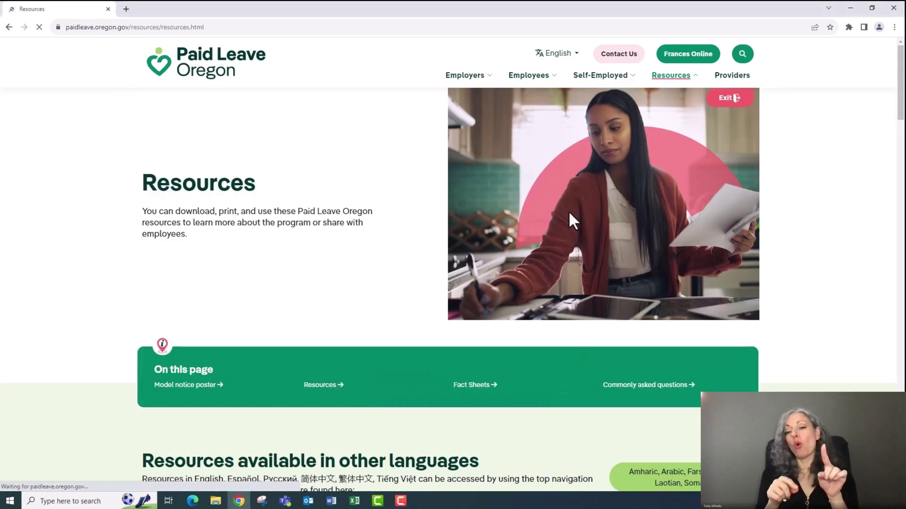
pyautogui.scroll(-5, 570, 215)
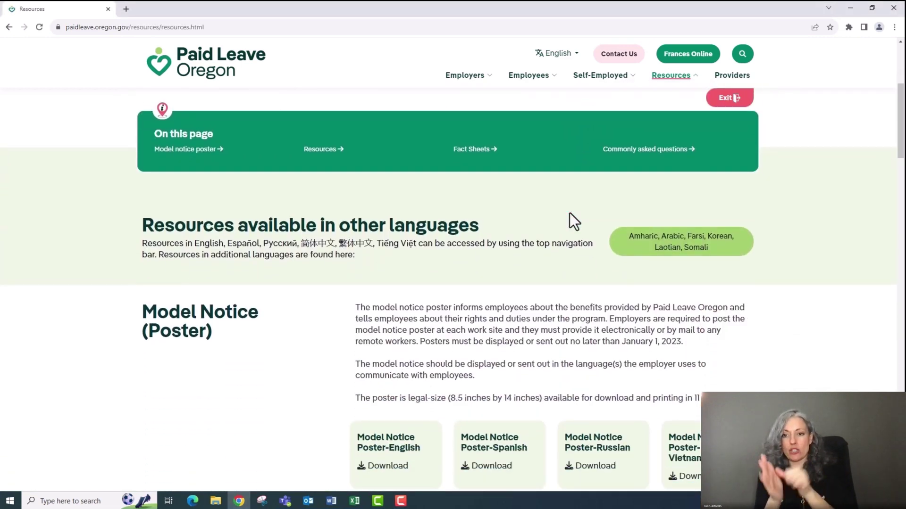
pyautogui.scroll(-1, 570, 213)
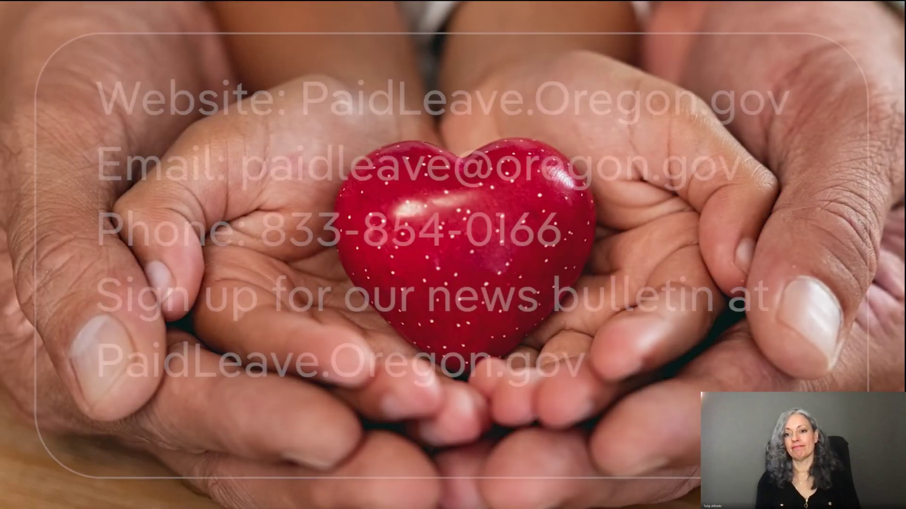